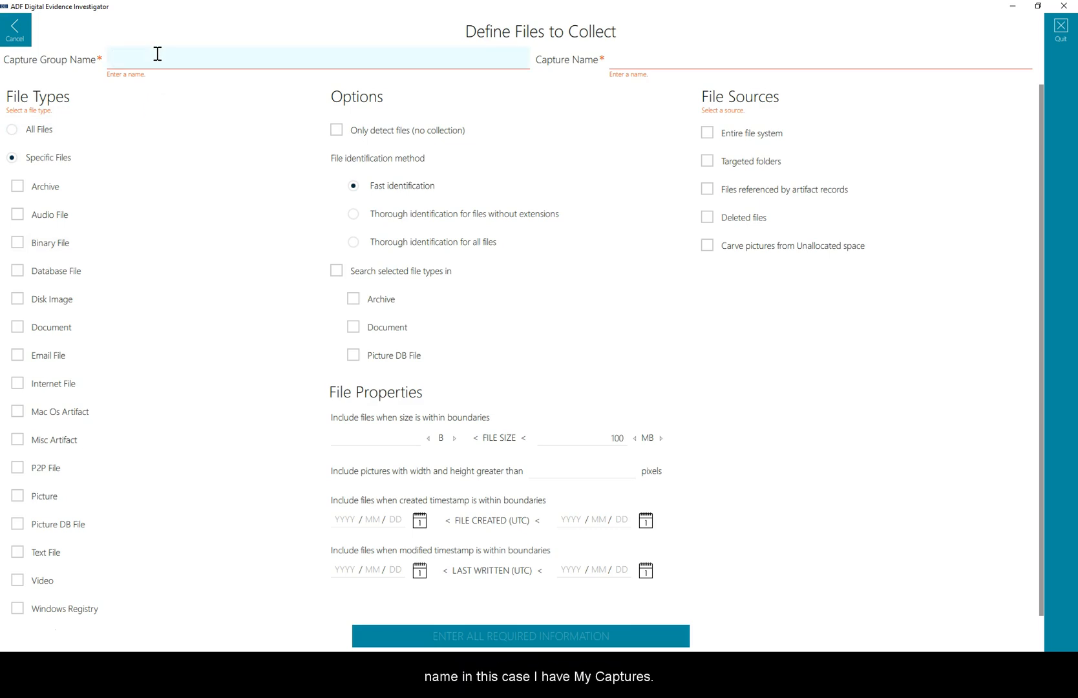
Name the capture group My Captures and the capture All PDF files.
type("My Captures")
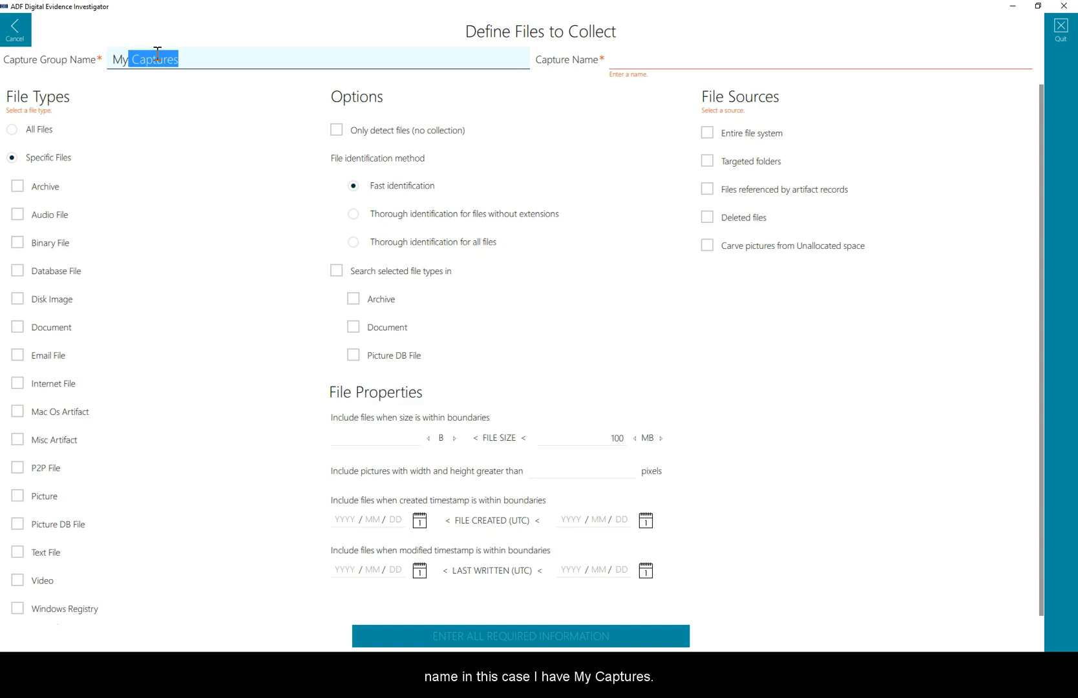
key("Tab")
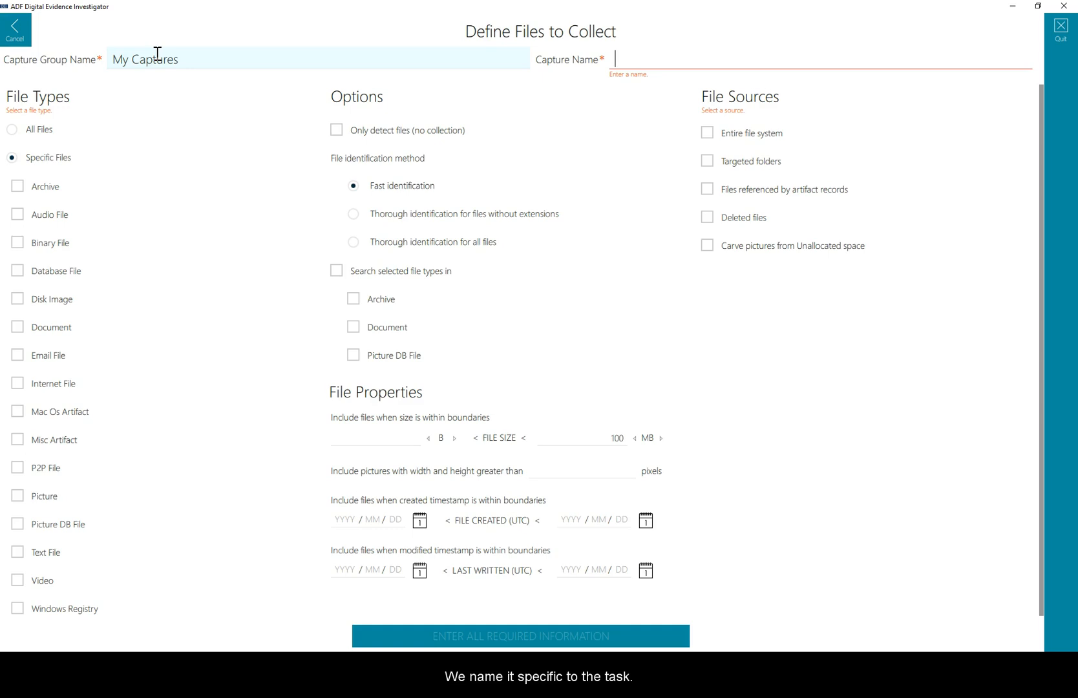
type("All PDF")
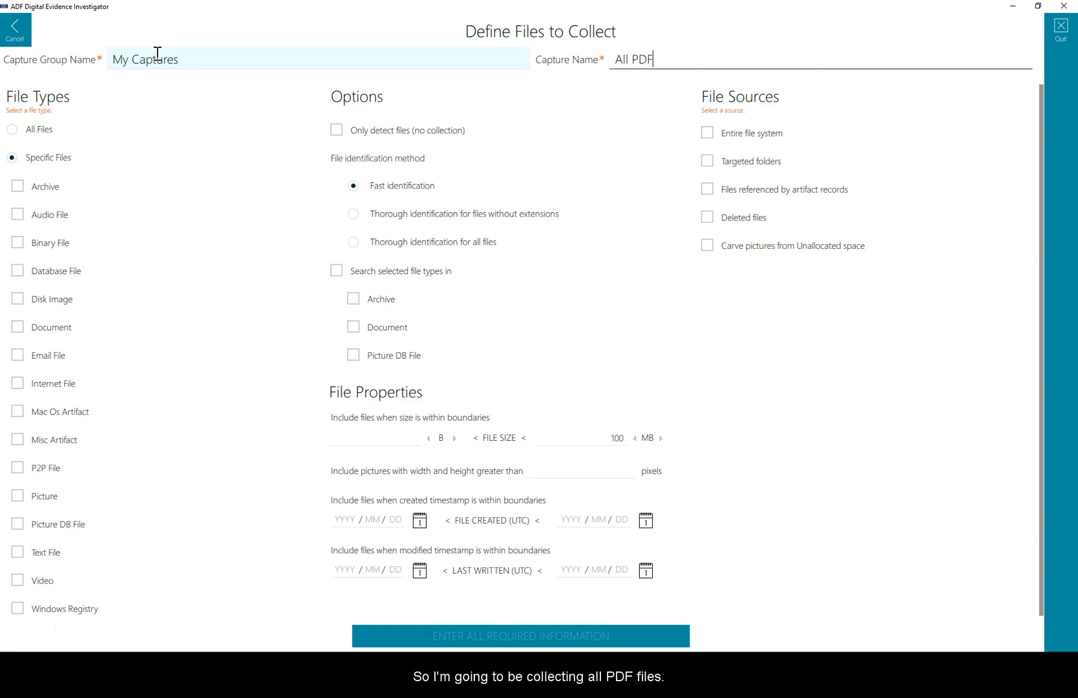
type(" files")
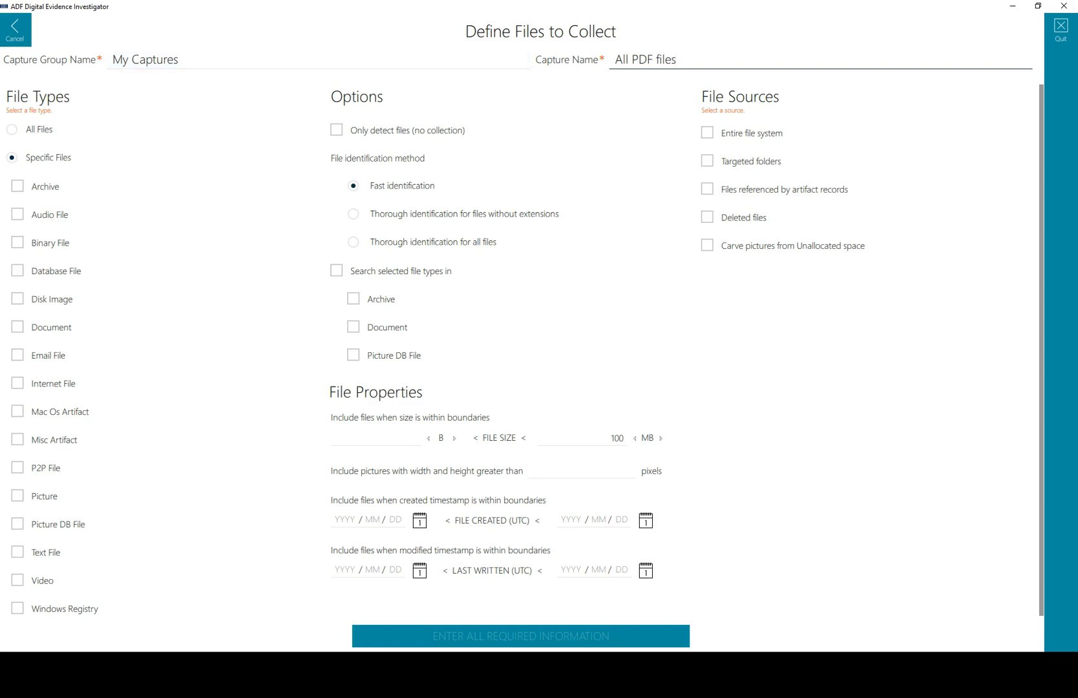
Restrict the Document file type to Portable Document Format only.
scroll(69, 193, "down", 1)
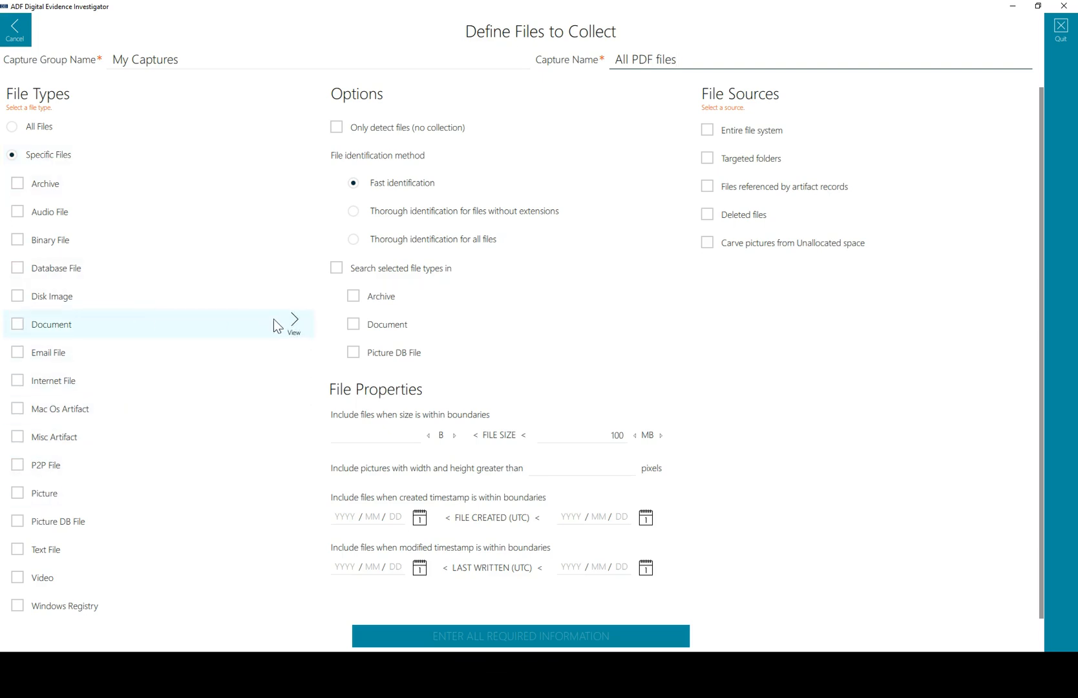
left_click(303, 322)
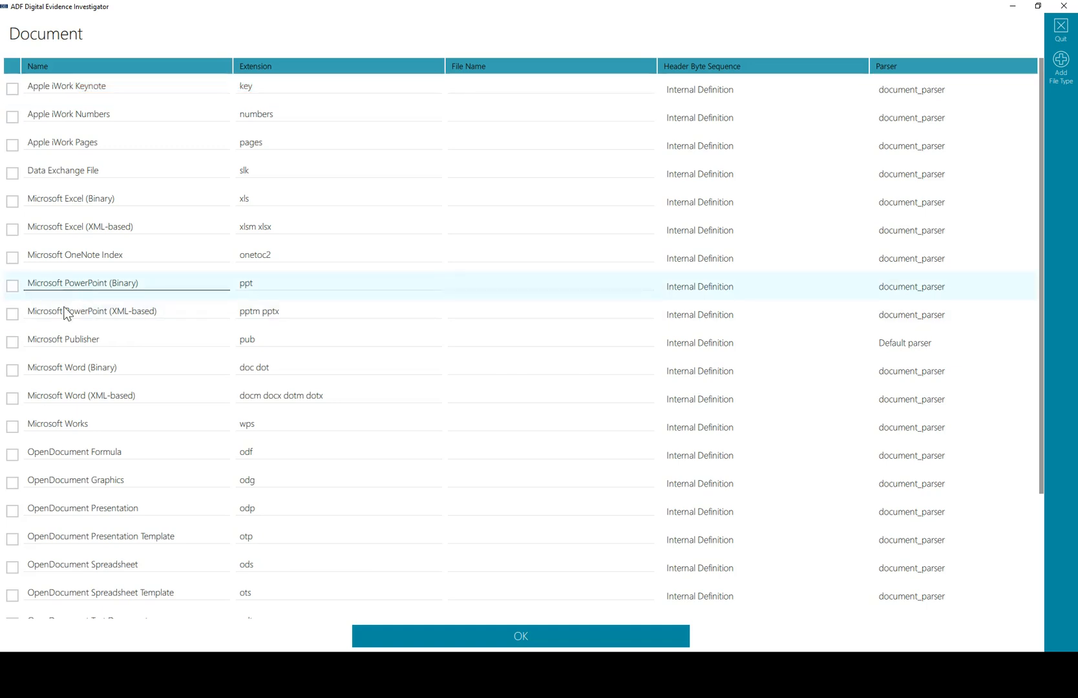
left_click(23, 325)
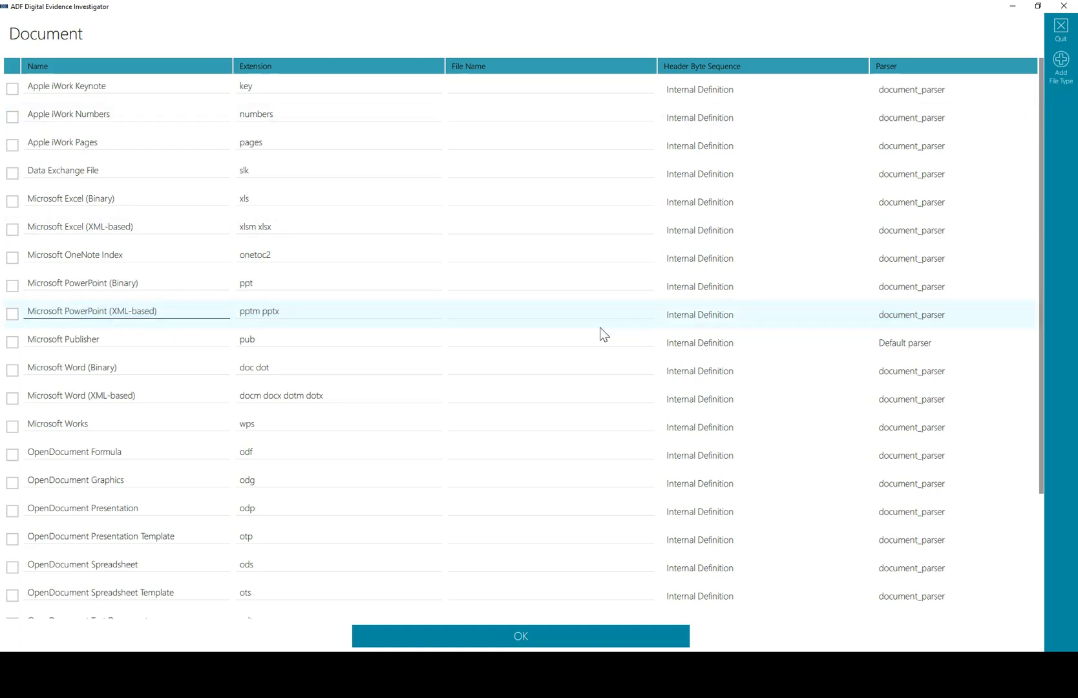
scroll(92, 517, "down", 5)
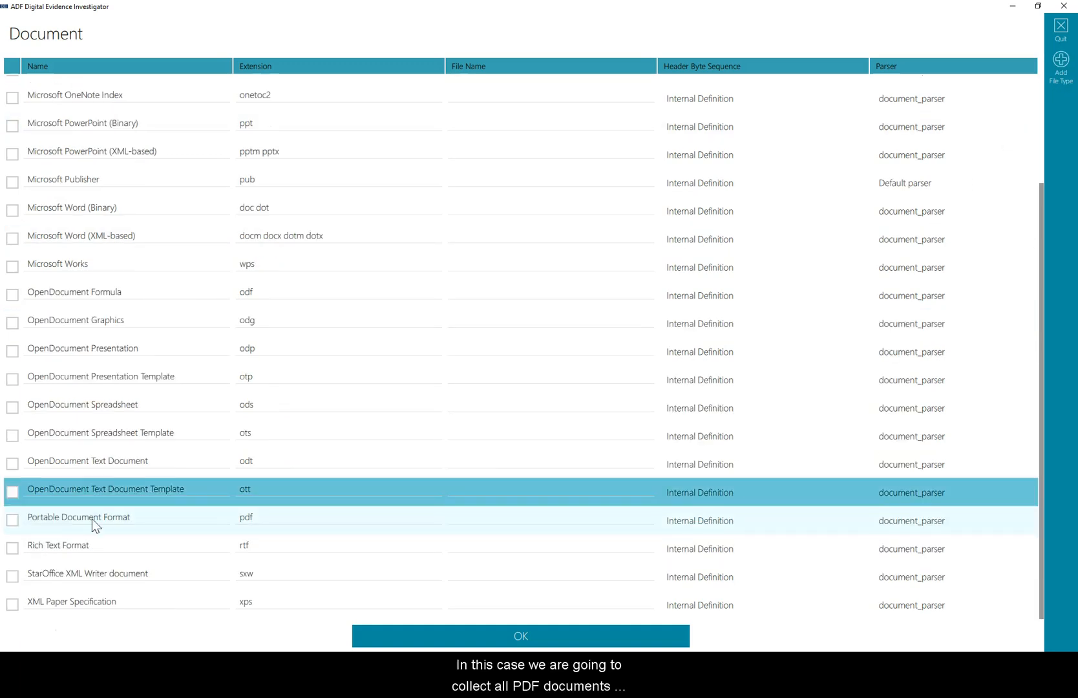
left_click(13, 520)
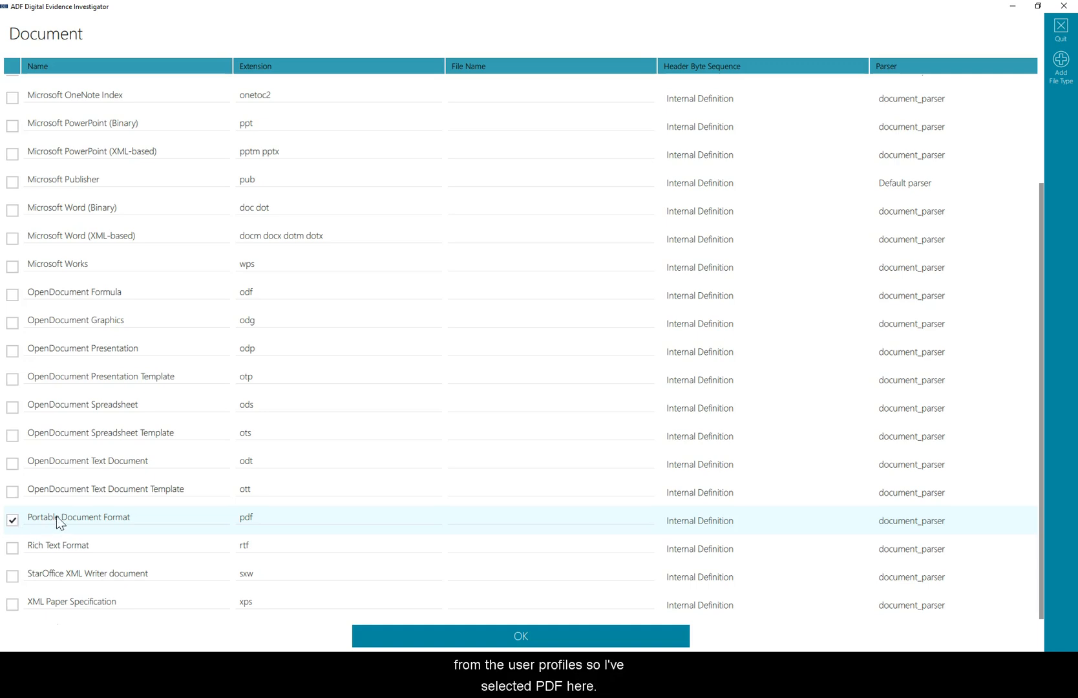
left_click(118, 518)
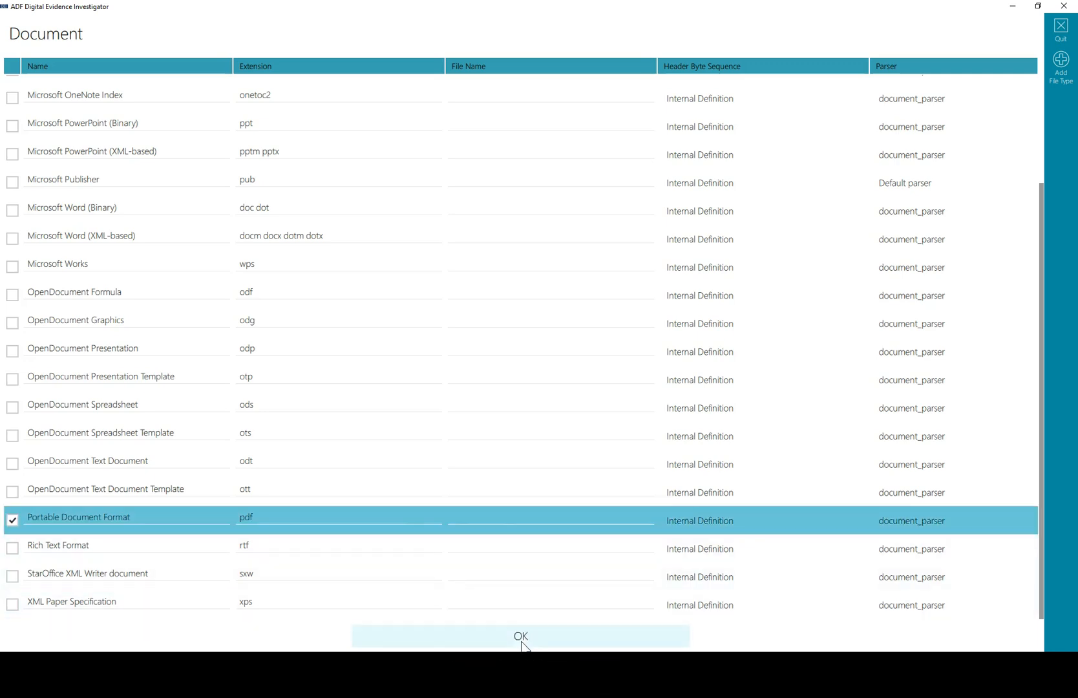
left_click(522, 635)
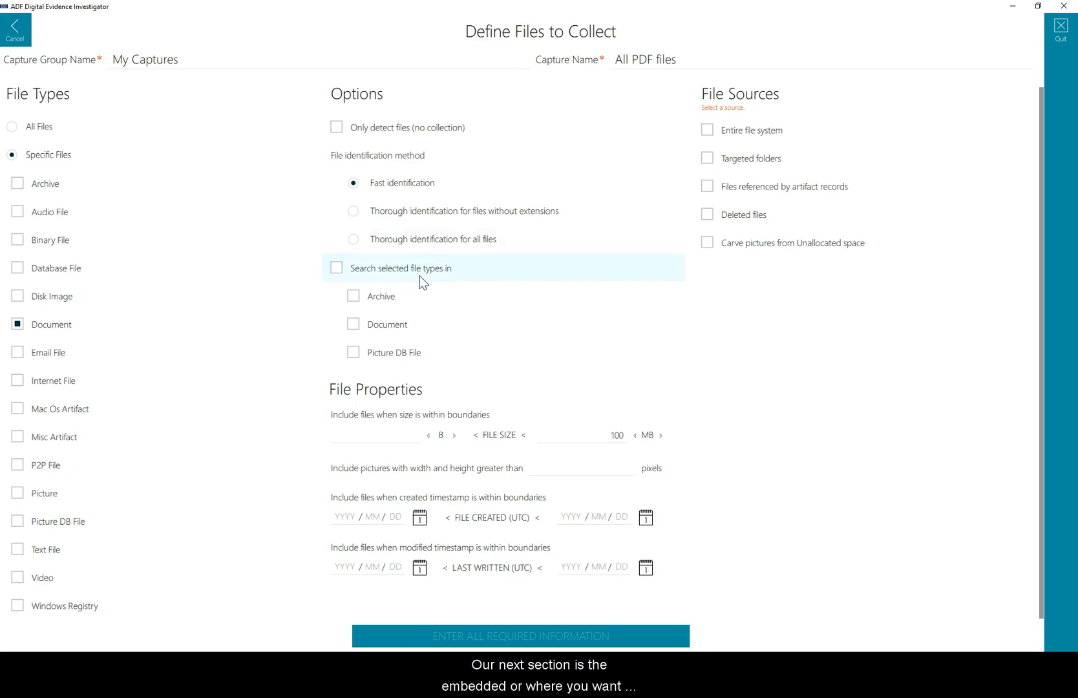
Enable searching the selected file types inside Archive files.
left_click(356, 298)
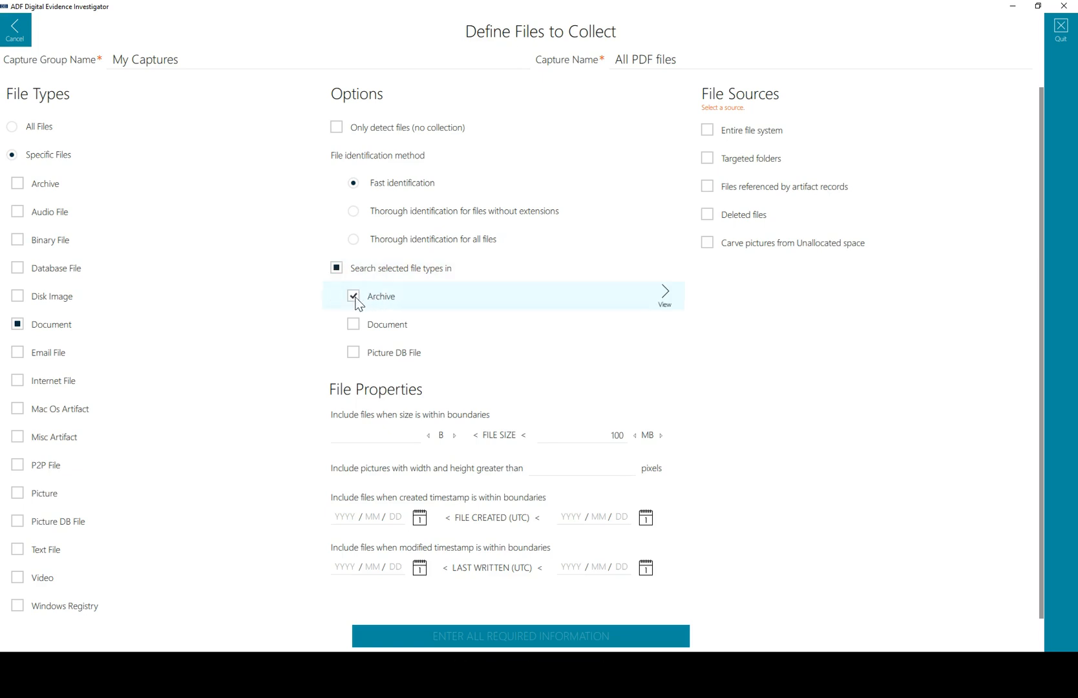
left_click(358, 303)
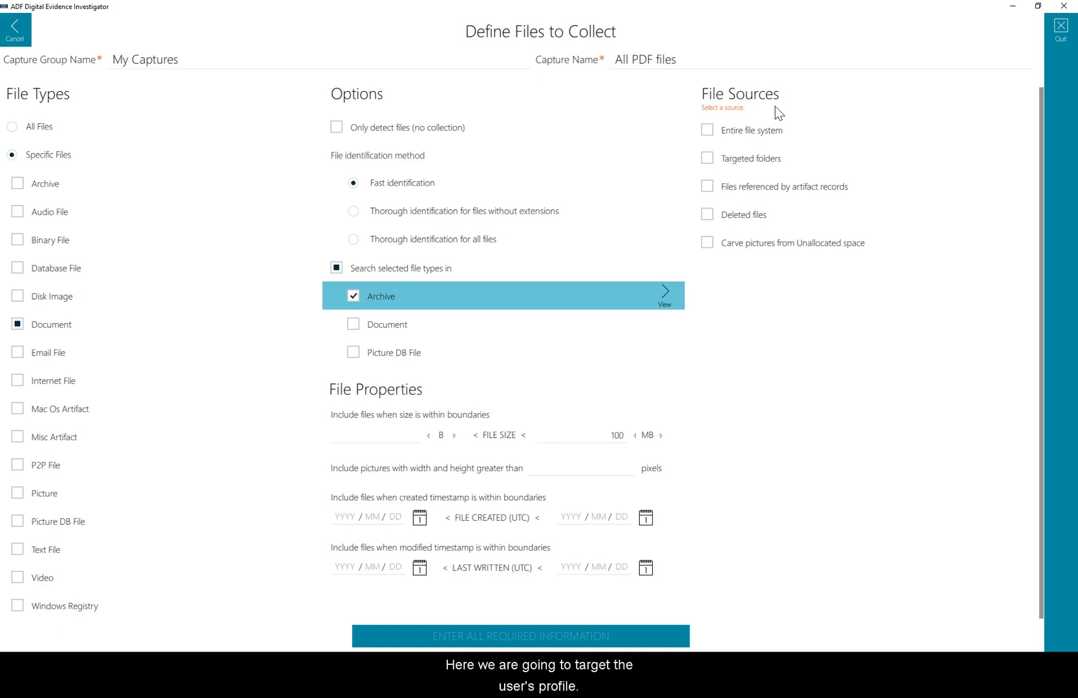
Target the /users/.* folder as the file source and save the capture.
left_click(1018, 158)
scroll(255, 495, "down", 3)
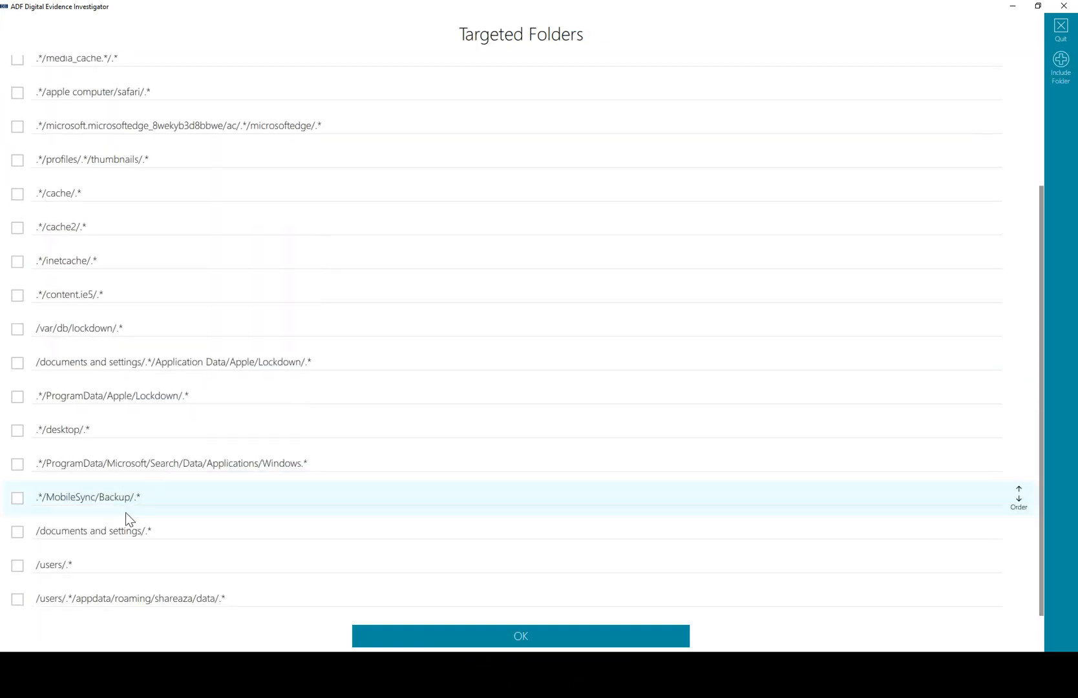
left_click(17, 566)
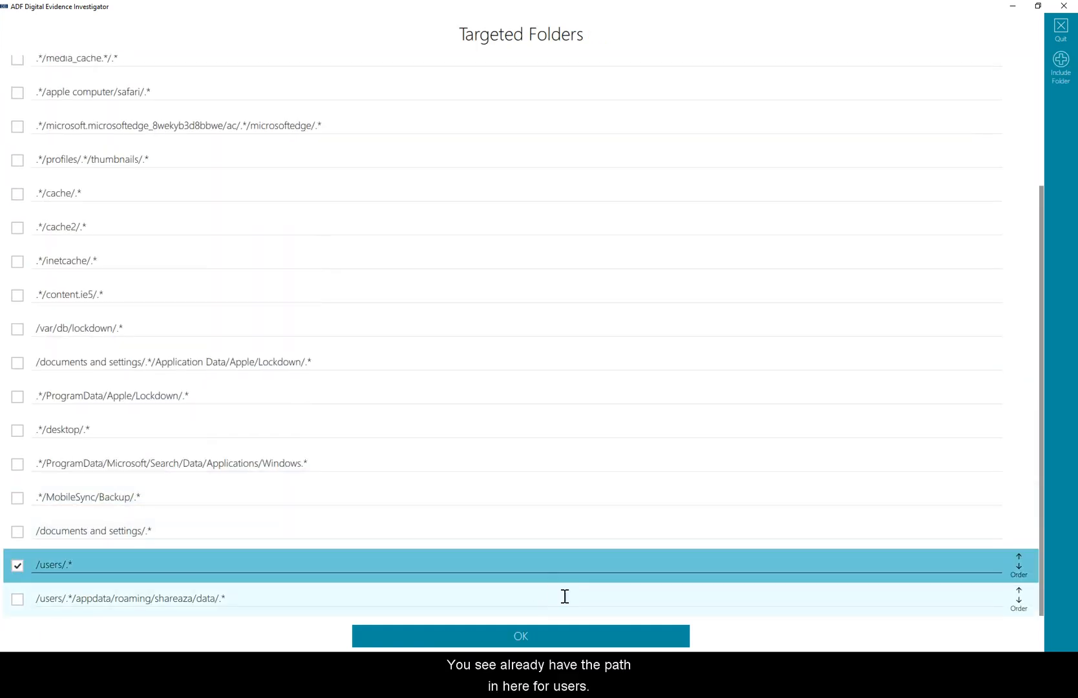
left_click(564, 636)
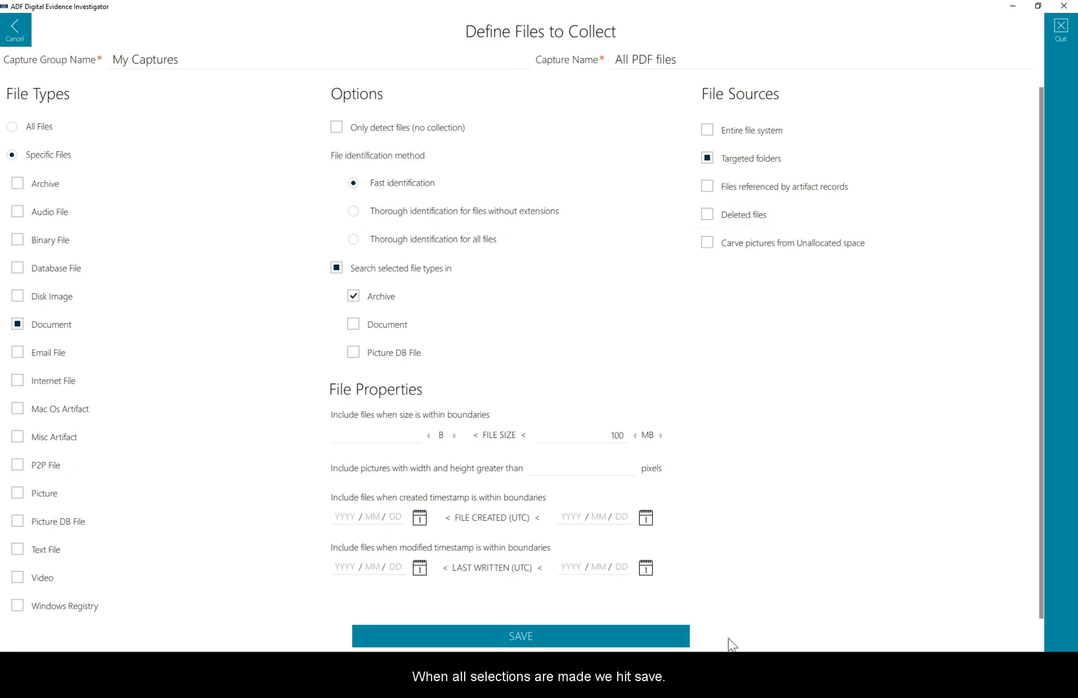
left_click(561, 640)
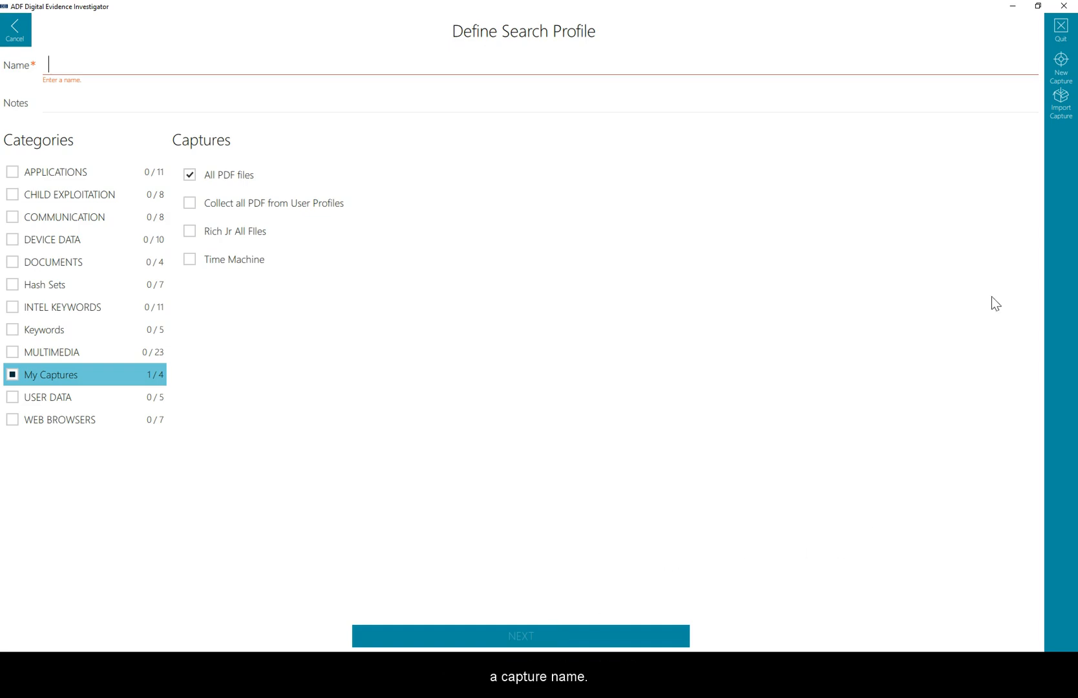
Start a new file-collection capture in group My Captures, named All files from plus the target user's profile name.
left_click(1061, 65)
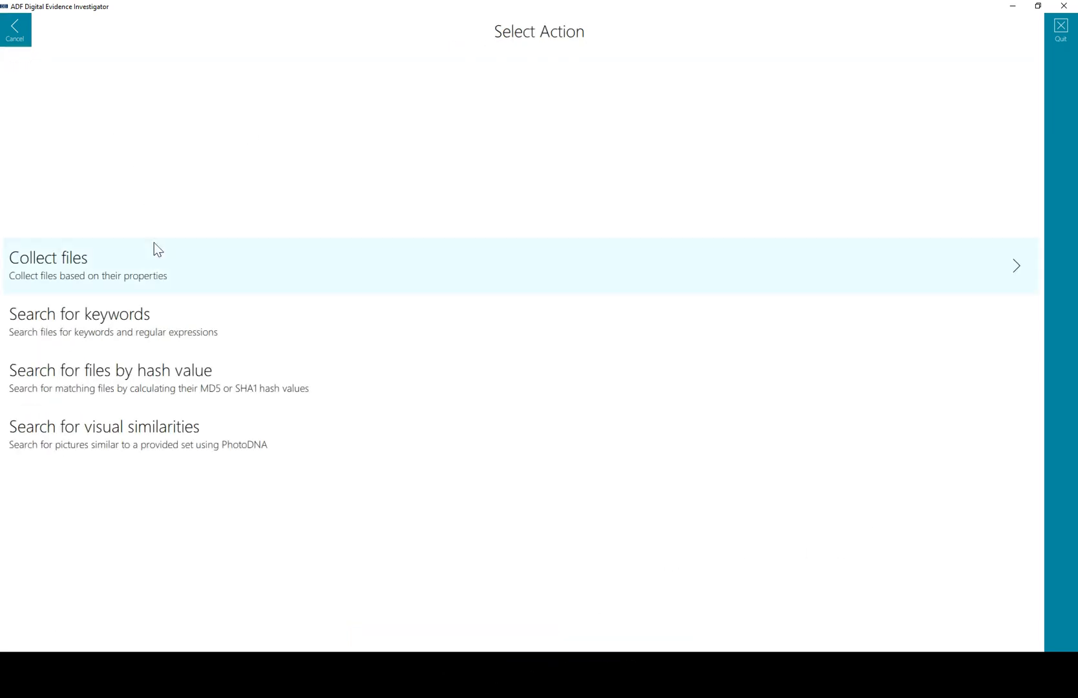
left_click(152, 269)
left_click(175, 60)
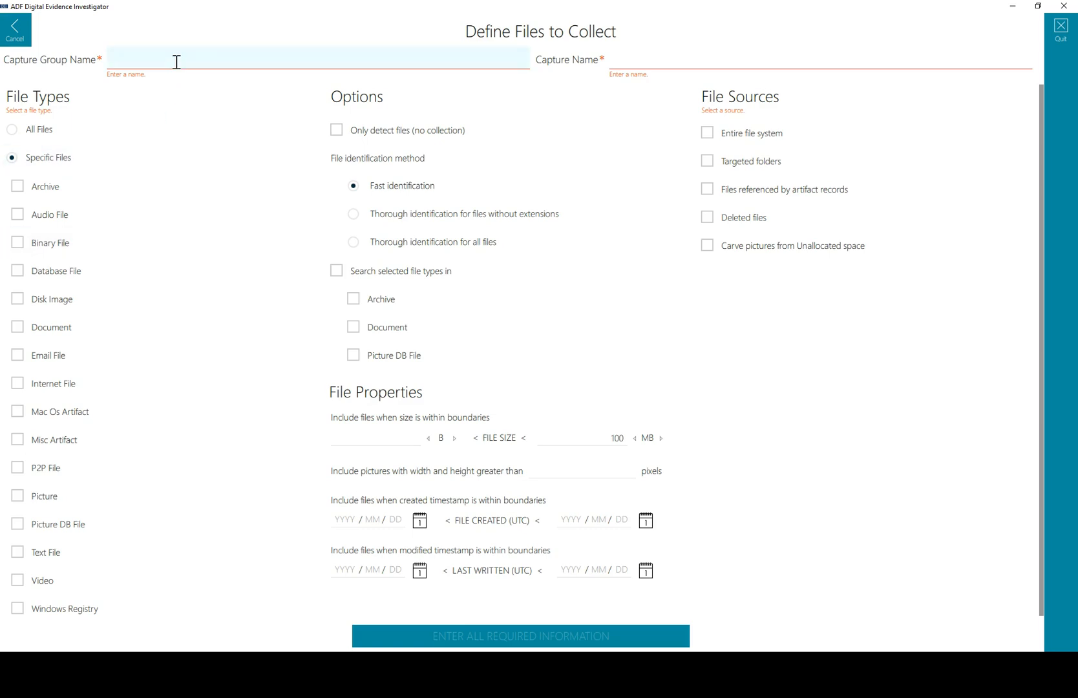
type("My Captures")
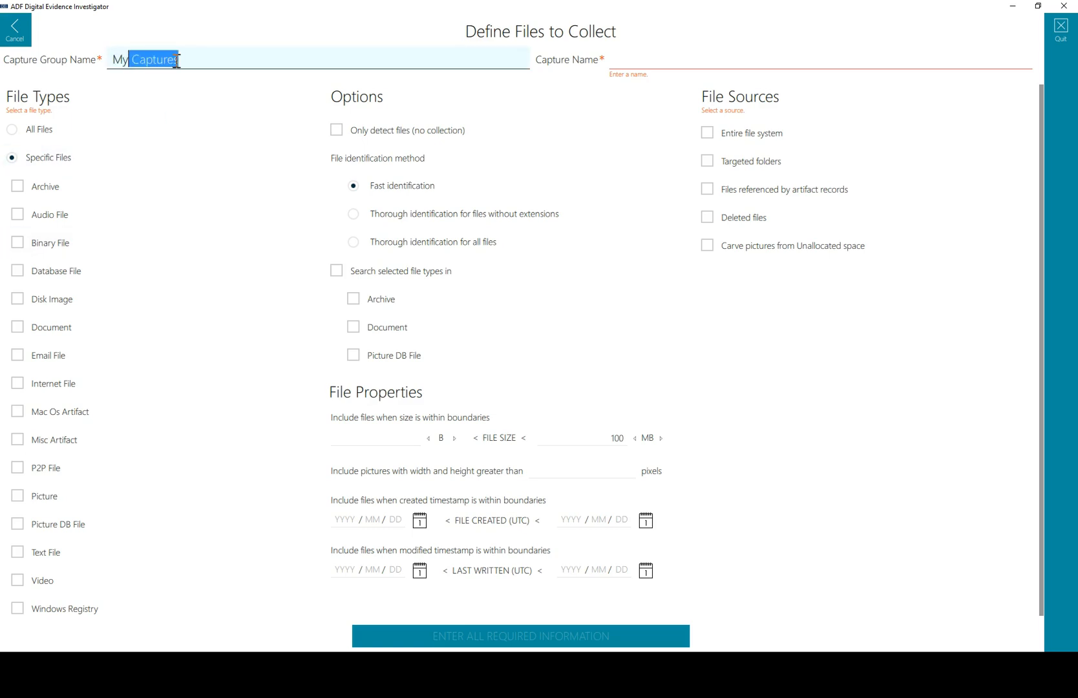
key("Tab")
key("Tab")
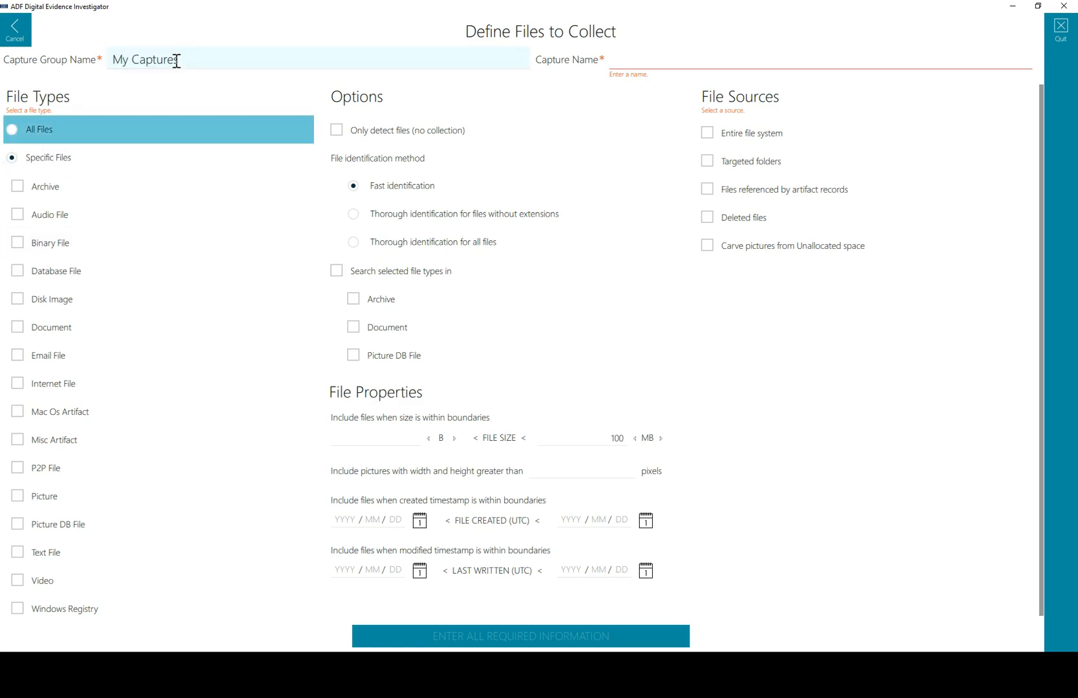
key("shift+Tab")
type("All files ")
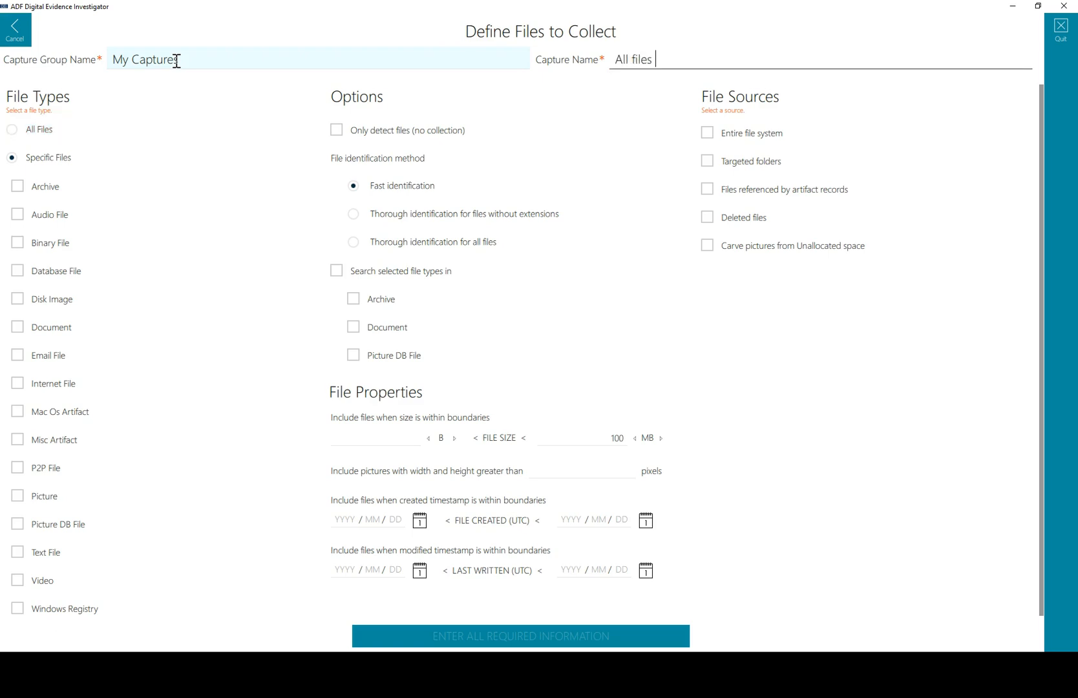
type("from Rich Jr User")
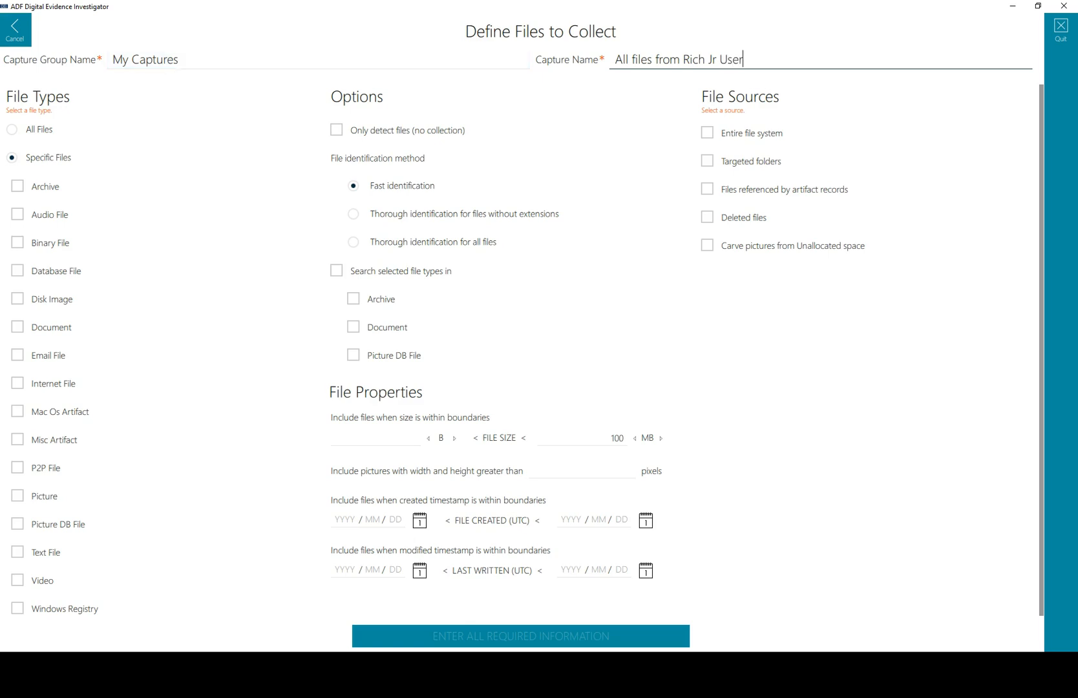
Collect All Files from the target user's profile folder as the targeted folder and save the capture.
left_click(42, 137)
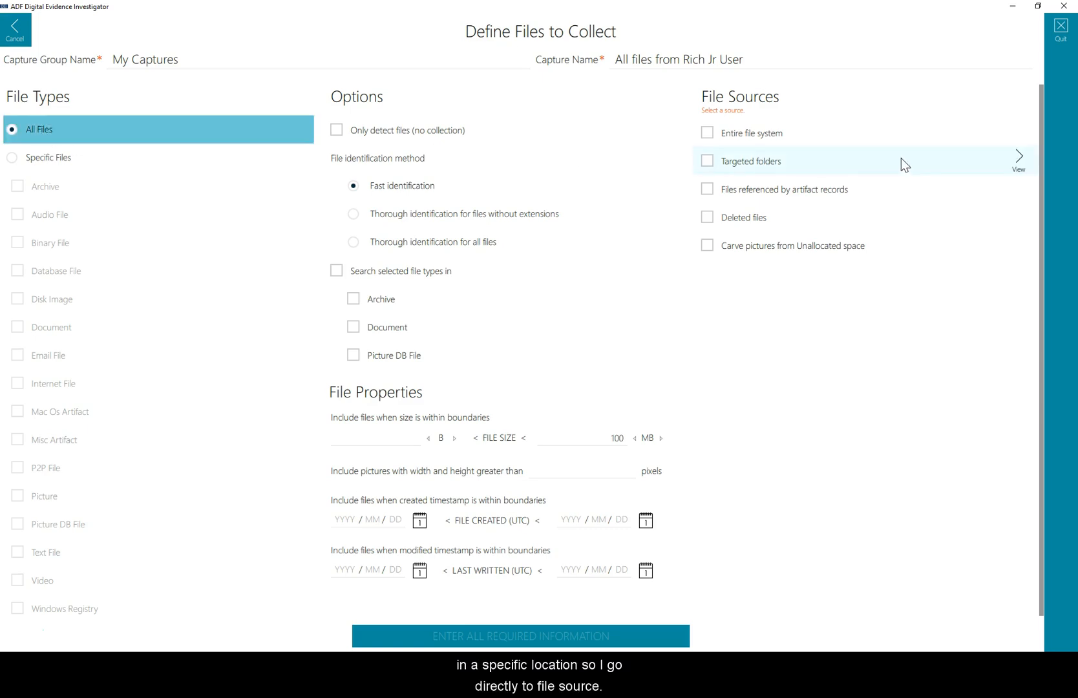
left_click(1019, 158)
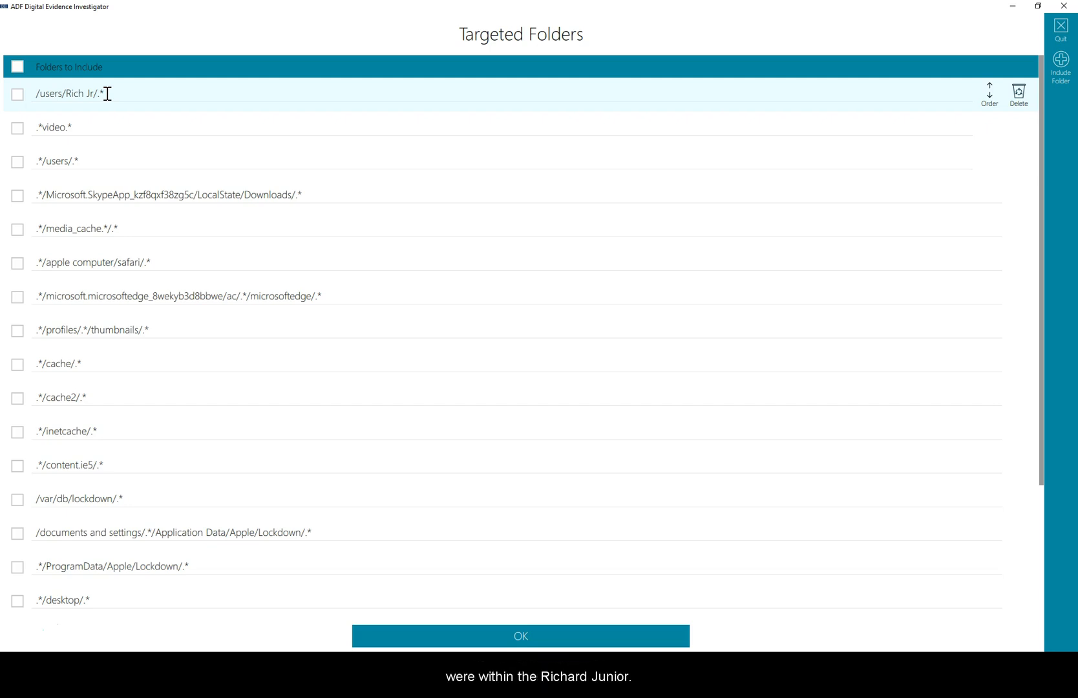
left_click(18, 95)
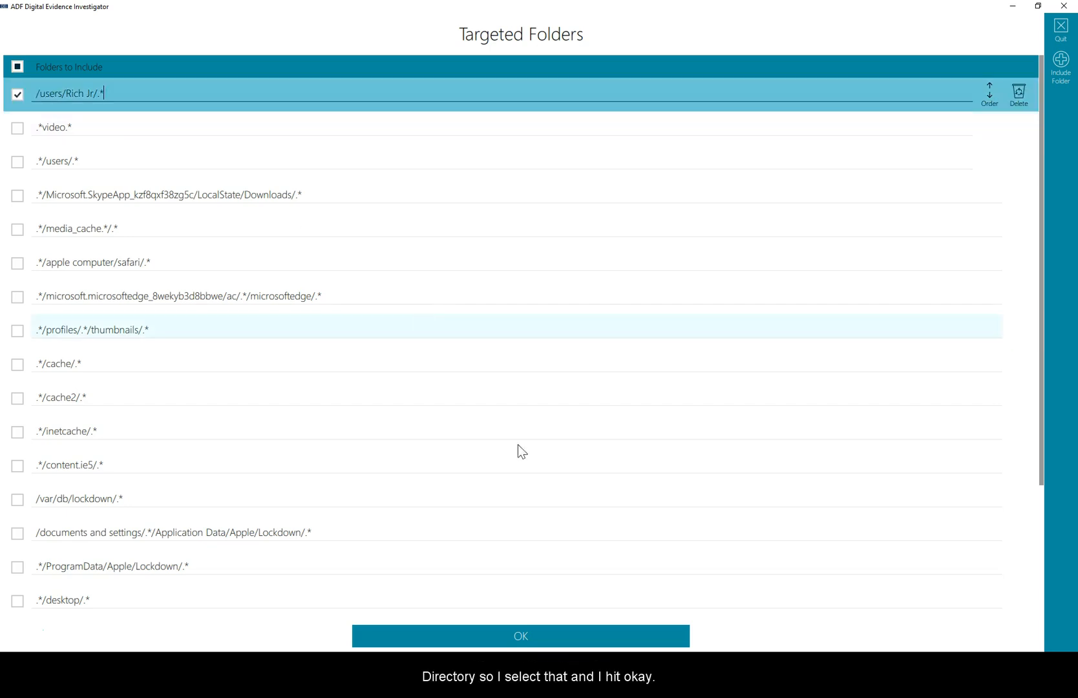
left_click(534, 641)
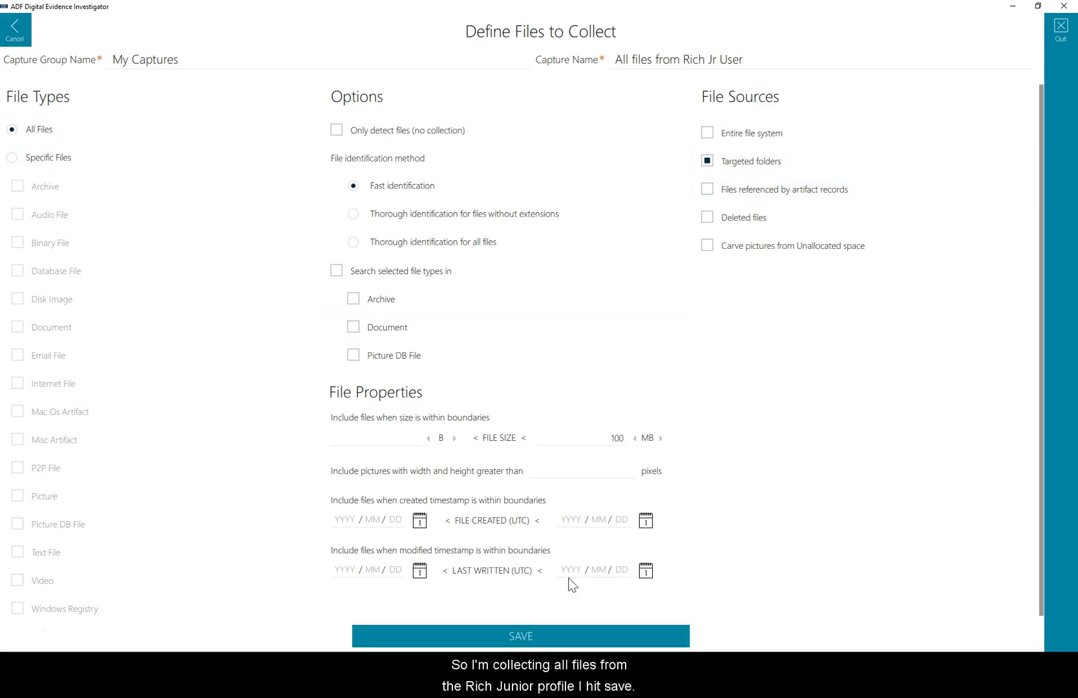
left_click(530, 633)
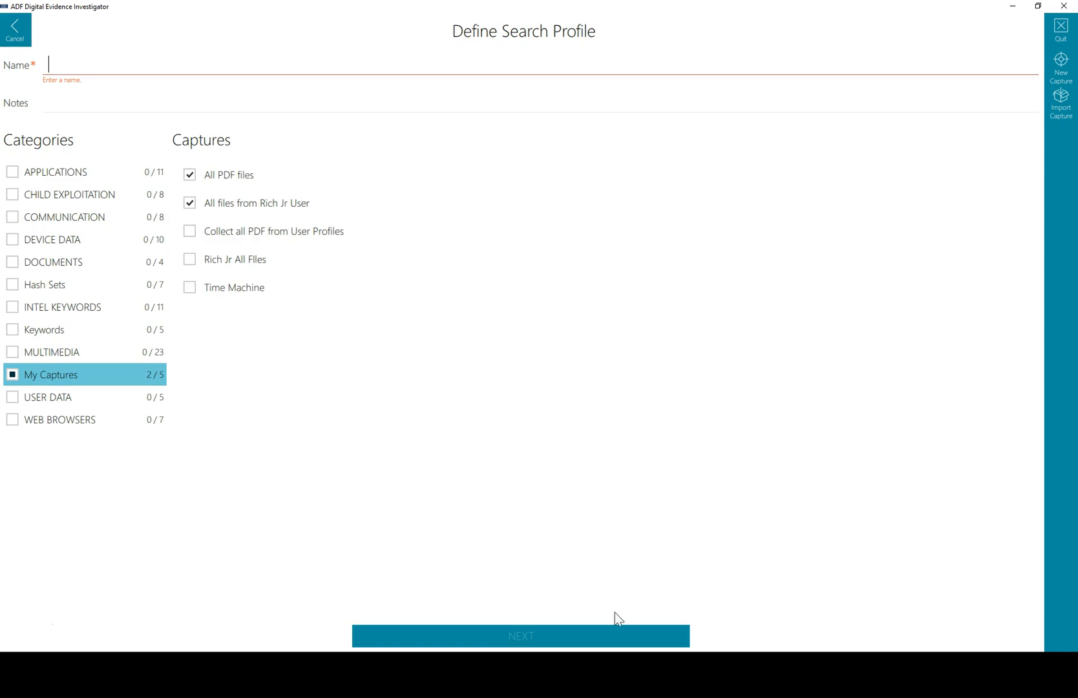
Leave the search profile and review the details of the two latest scans in the scan results.
left_click(13, 35)
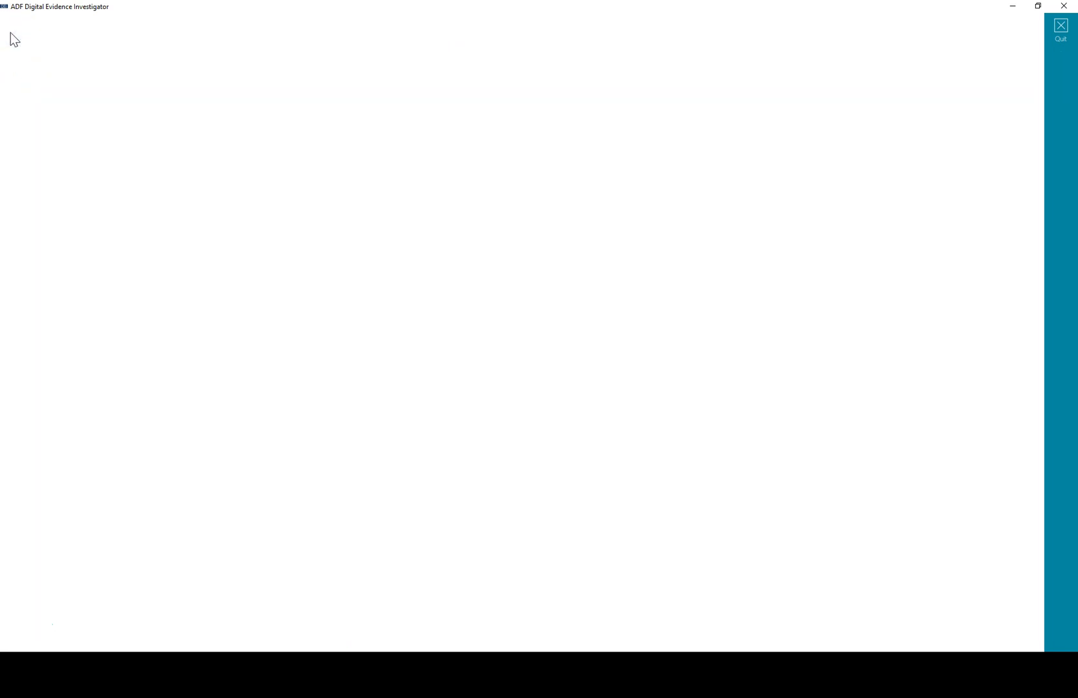
left_click(13, 33)
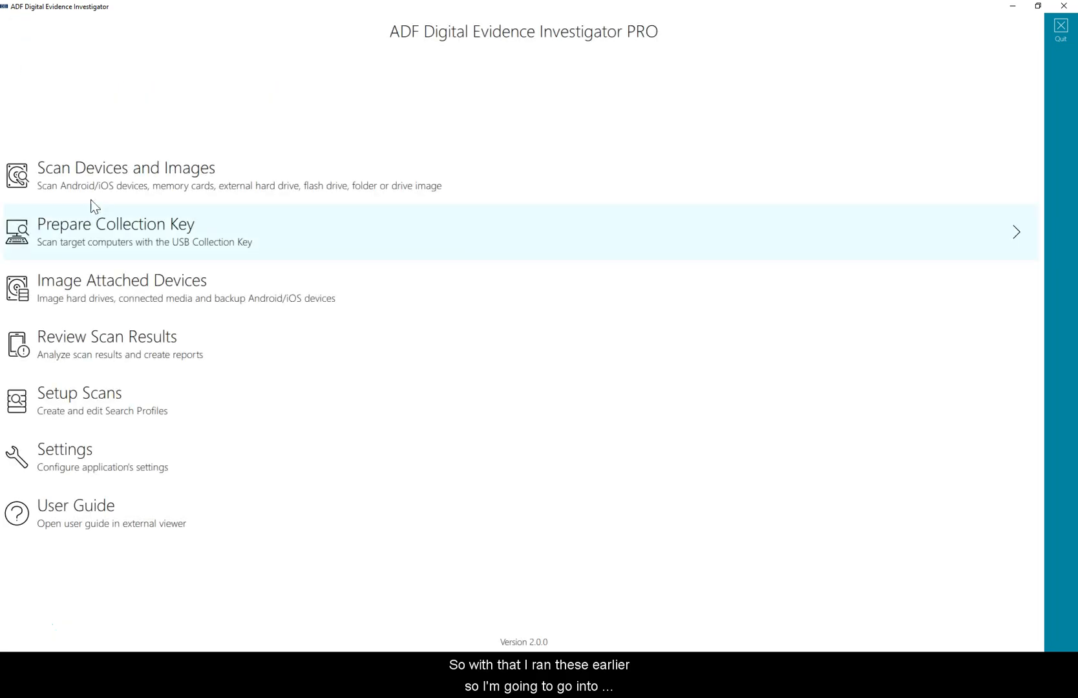
left_click(91, 363)
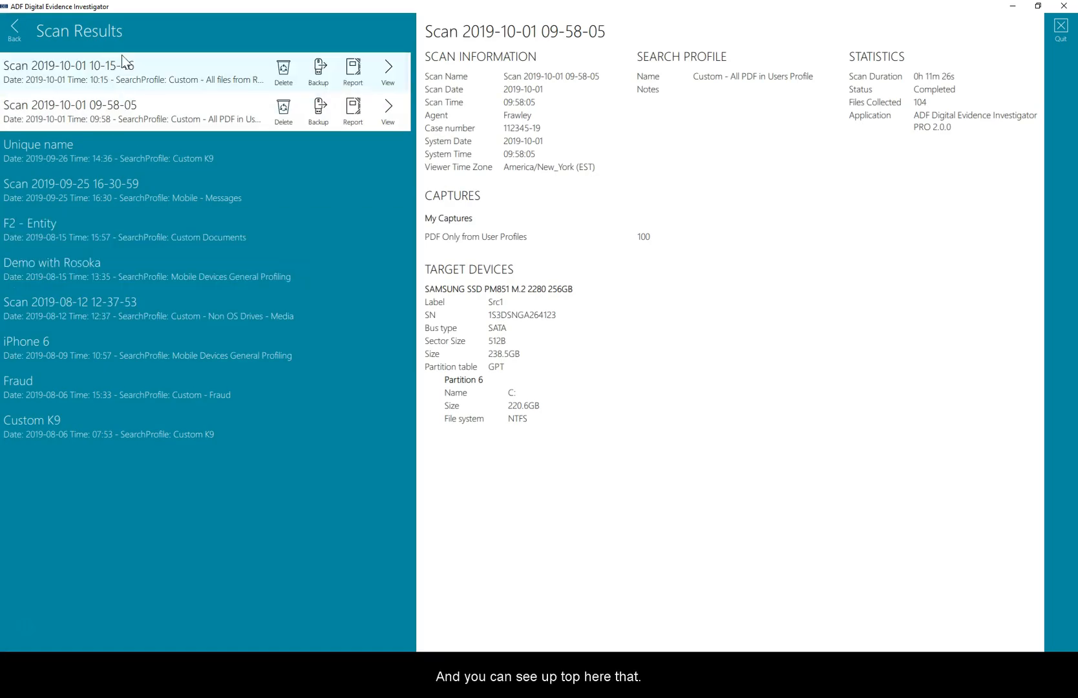
left_click(121, 74)
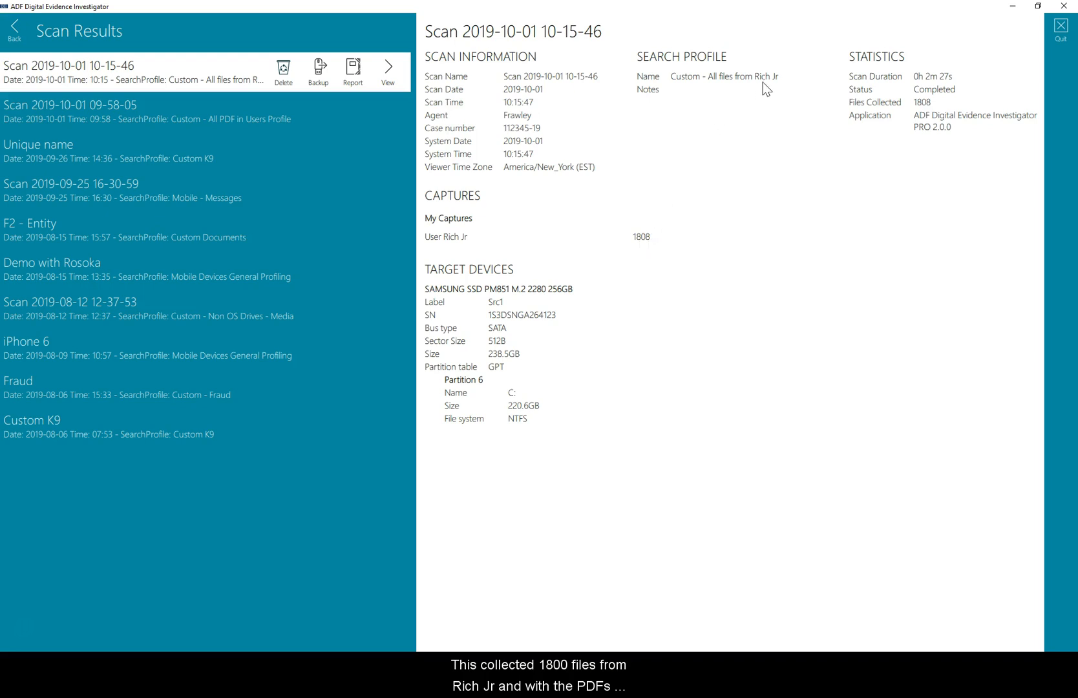
left_click(87, 119)
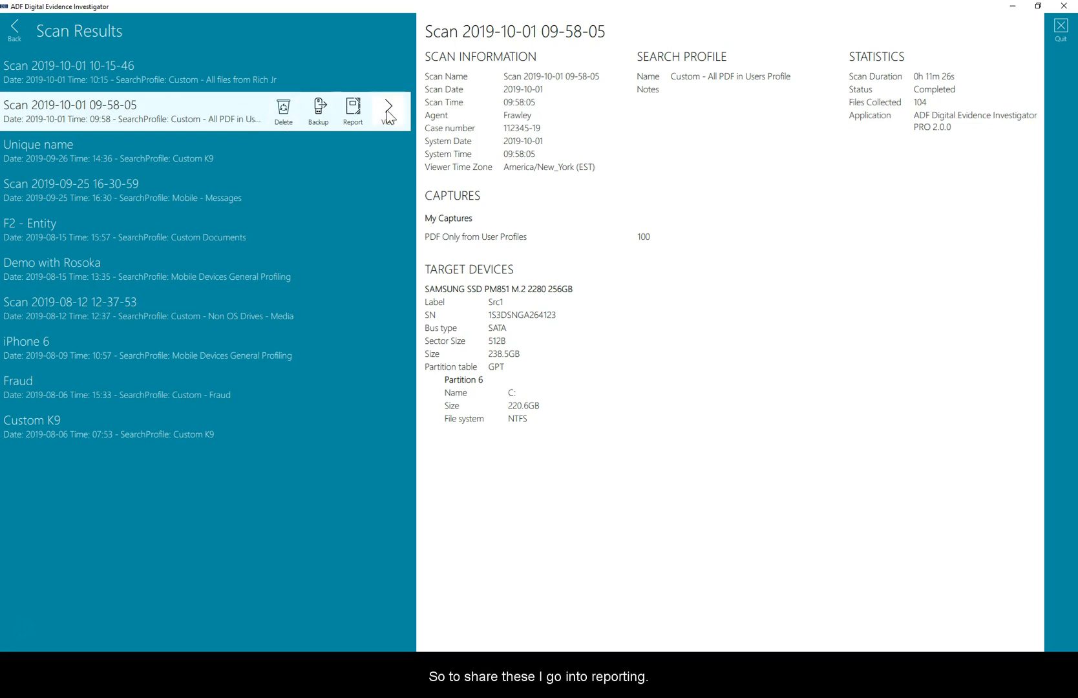
left_click(360, 111)
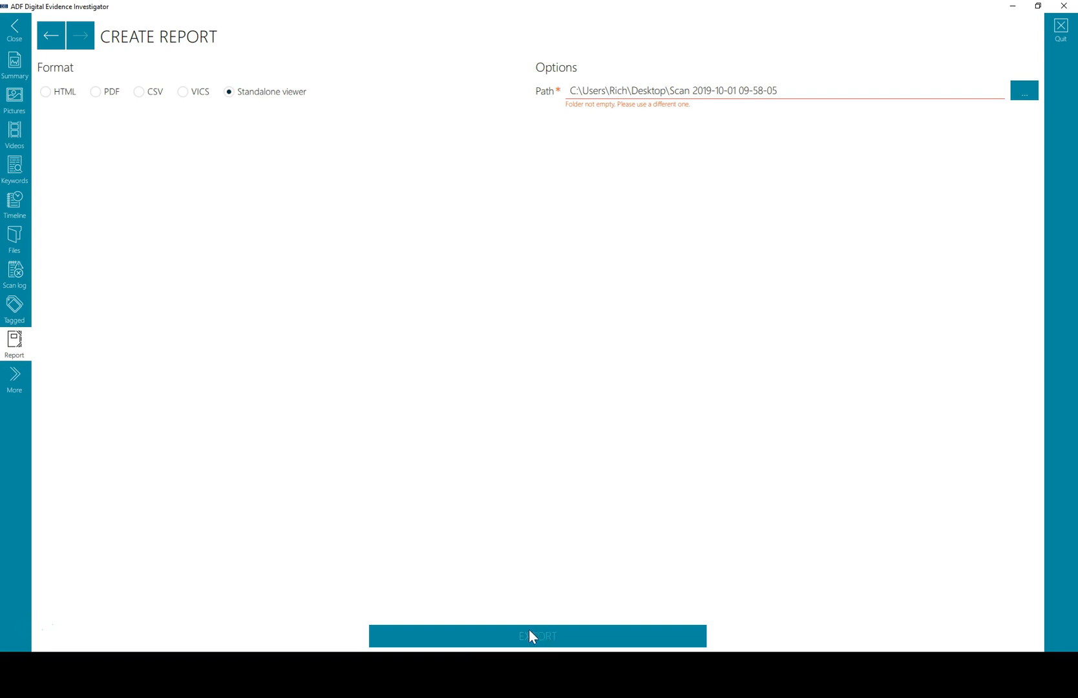
left_click_drag(426, 147, 491, 142)
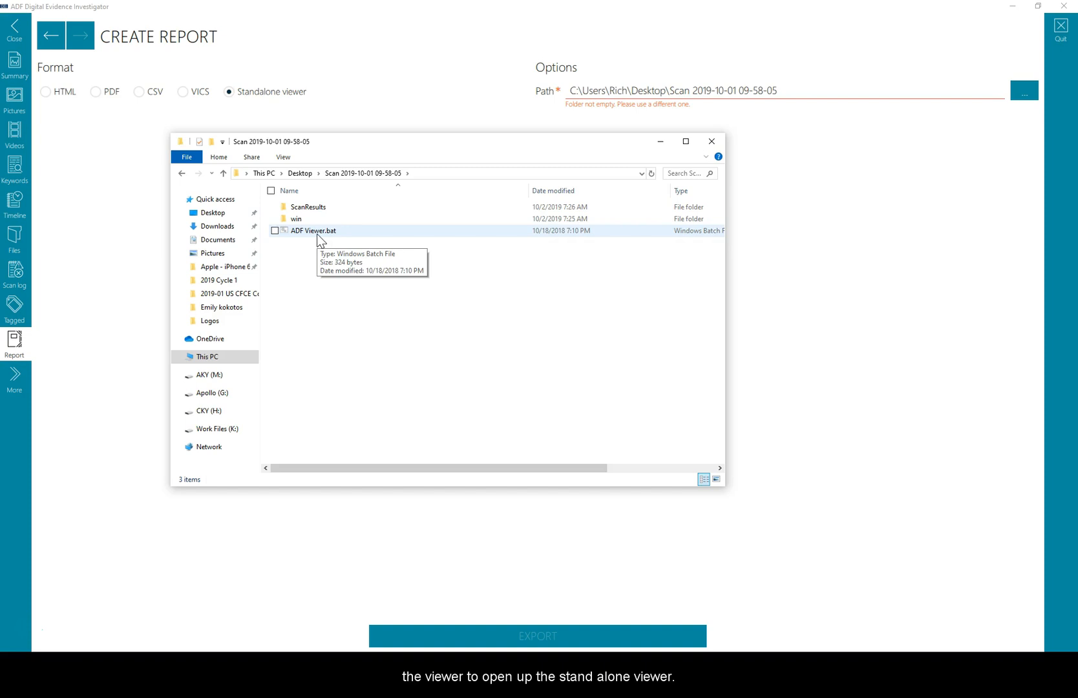
left_click(1063, 20)
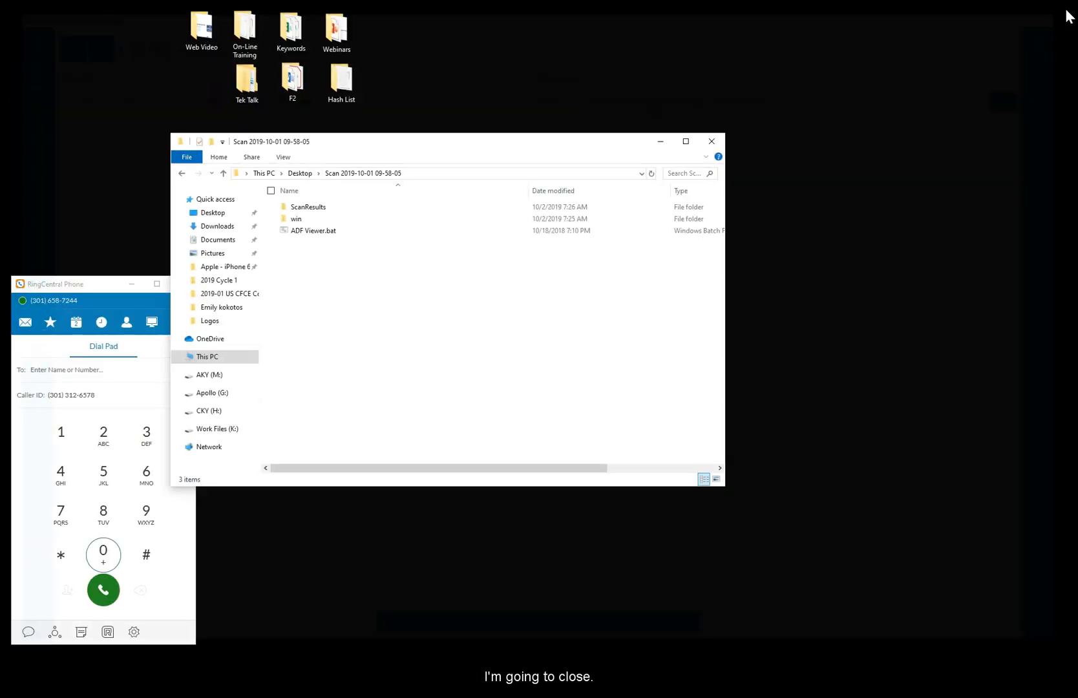
left_click_drag(447, 148, 451, 122)
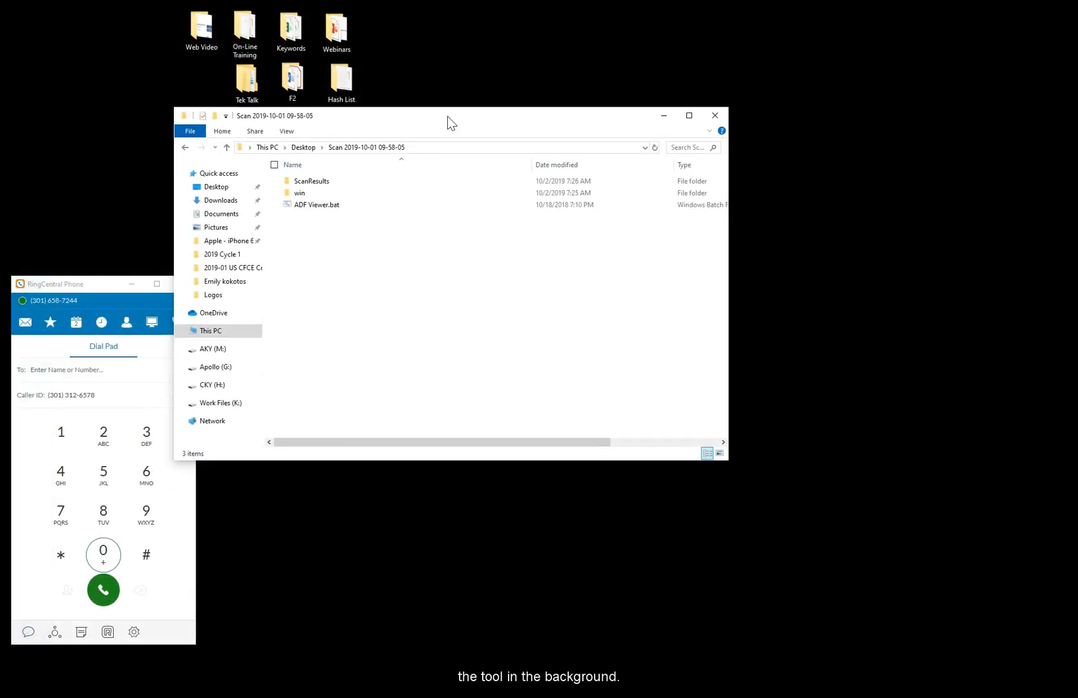
left_click(303, 204)
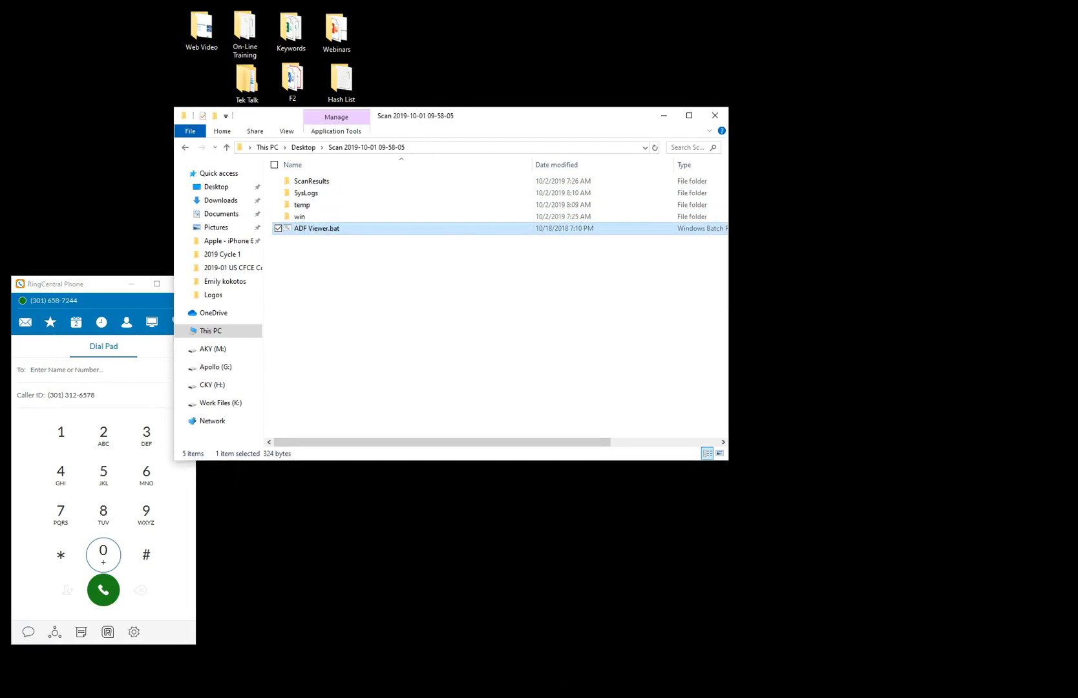
key("Return")
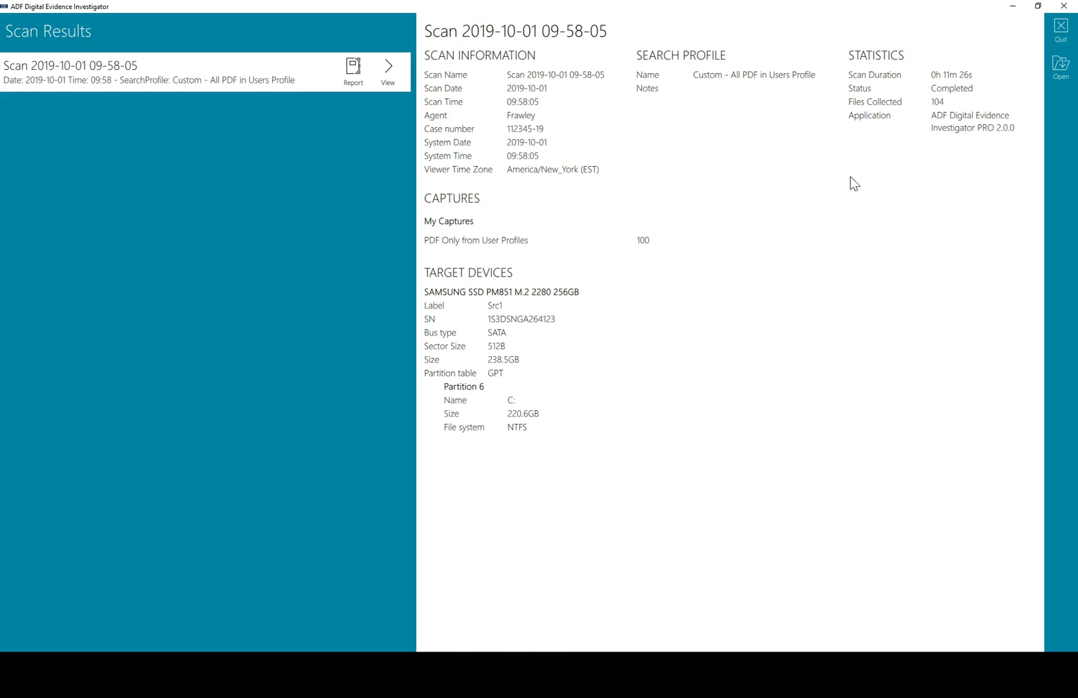
left_click(397, 75)
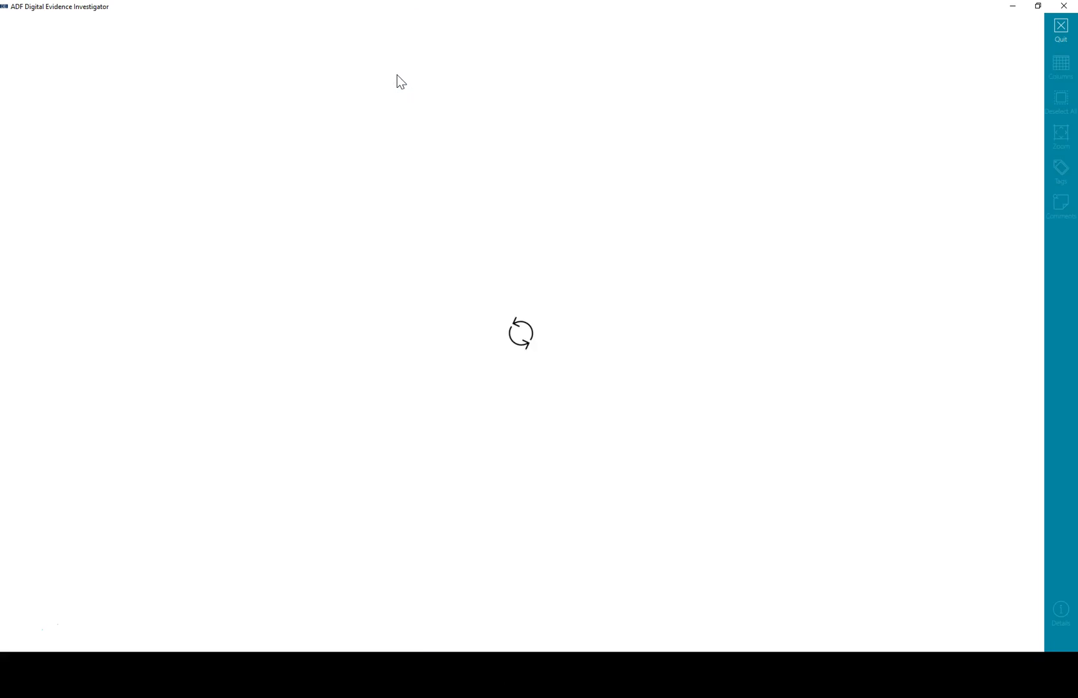